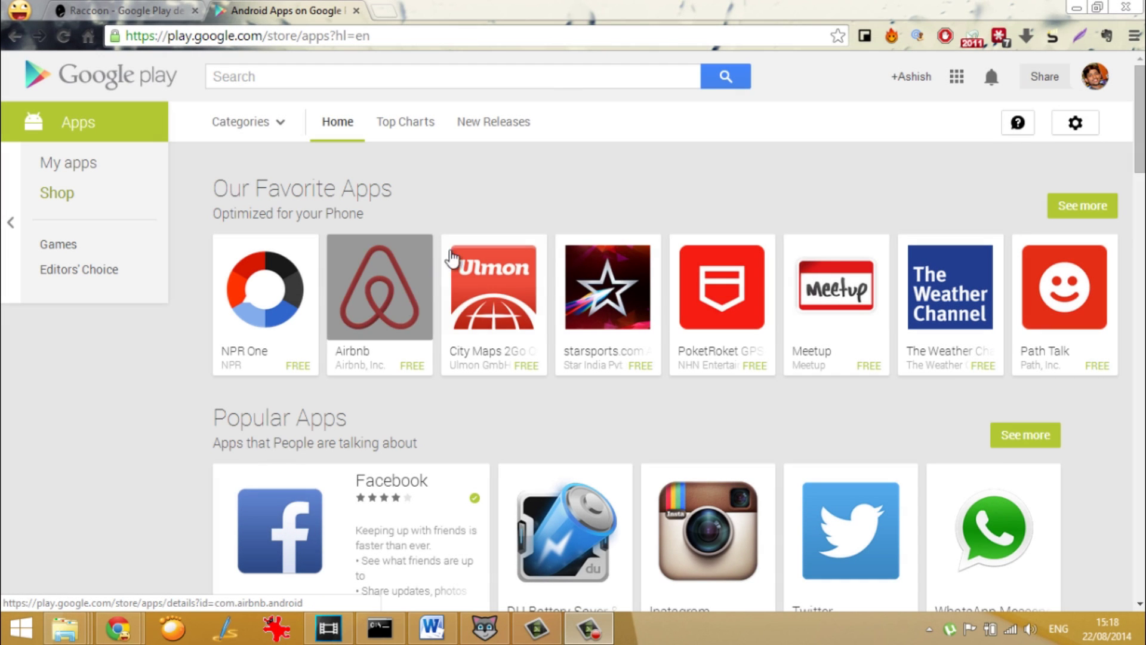
{"action": "scroll", "coordinate": [1138, 220], "scroll_direction": "down", "scroll_amount": 3}
{"action": "scroll", "coordinate": [1137, 219], "scroll_direction": "down", "scroll_amount": 1}
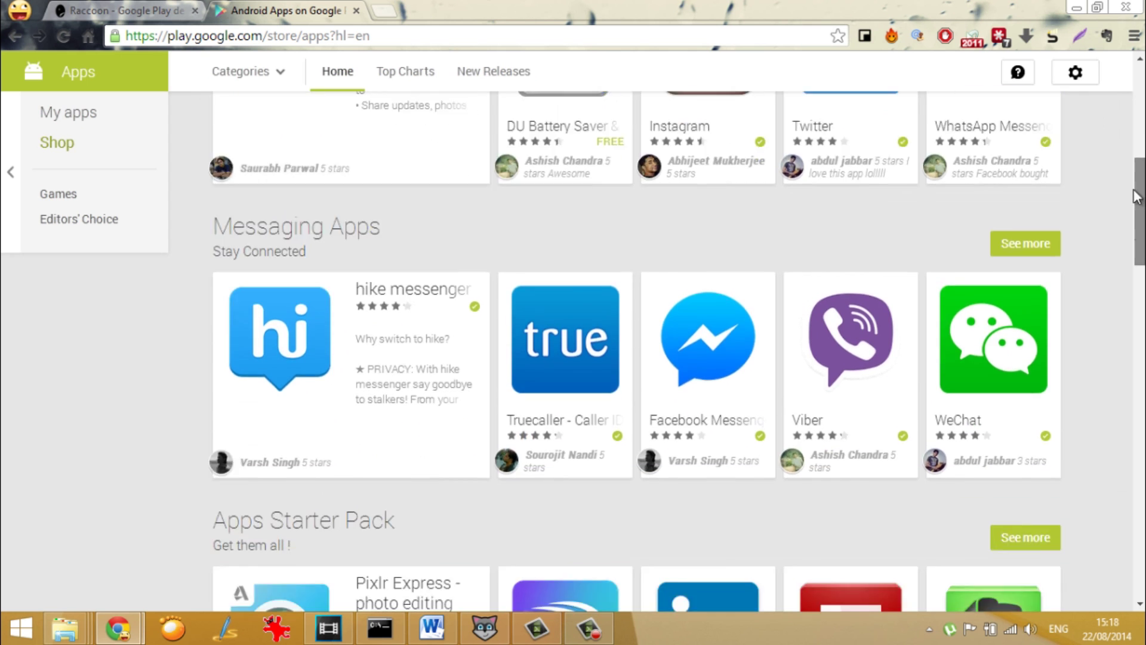
- Scroll through the Google Play featured app lists before moving to the Raccoon page
{"action": "left_click_drag", "start_coordinate": [1137, 219], "coordinate": [1140, 119]}
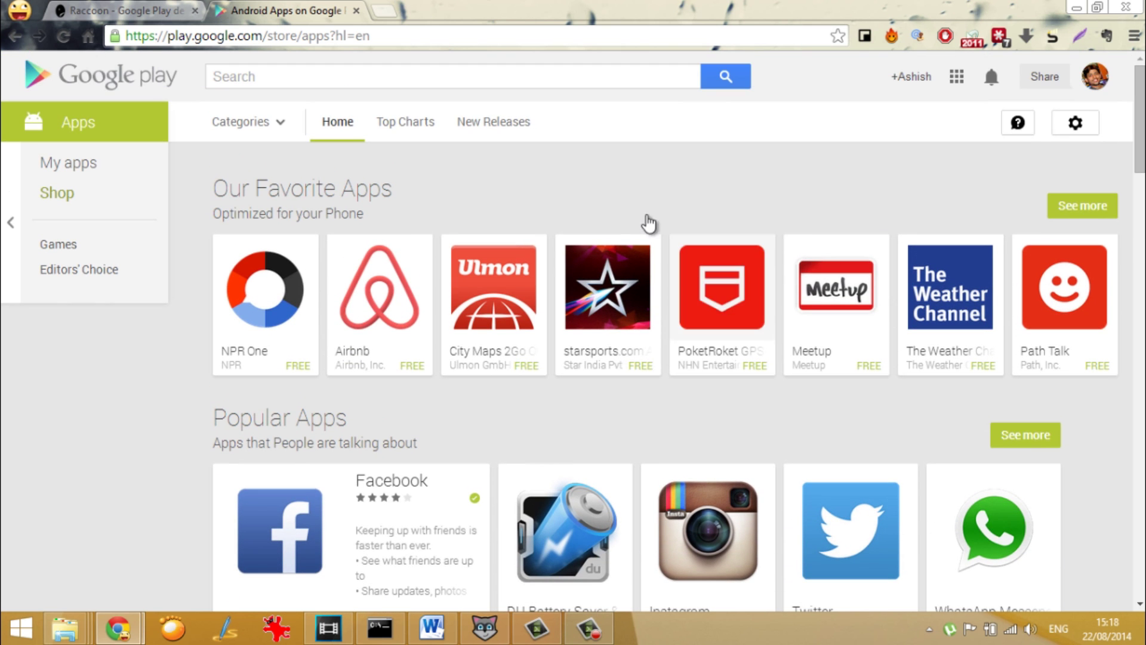
{"action": "scroll", "coordinate": [525, 238], "scroll_direction": "down", "scroll_amount": 2}
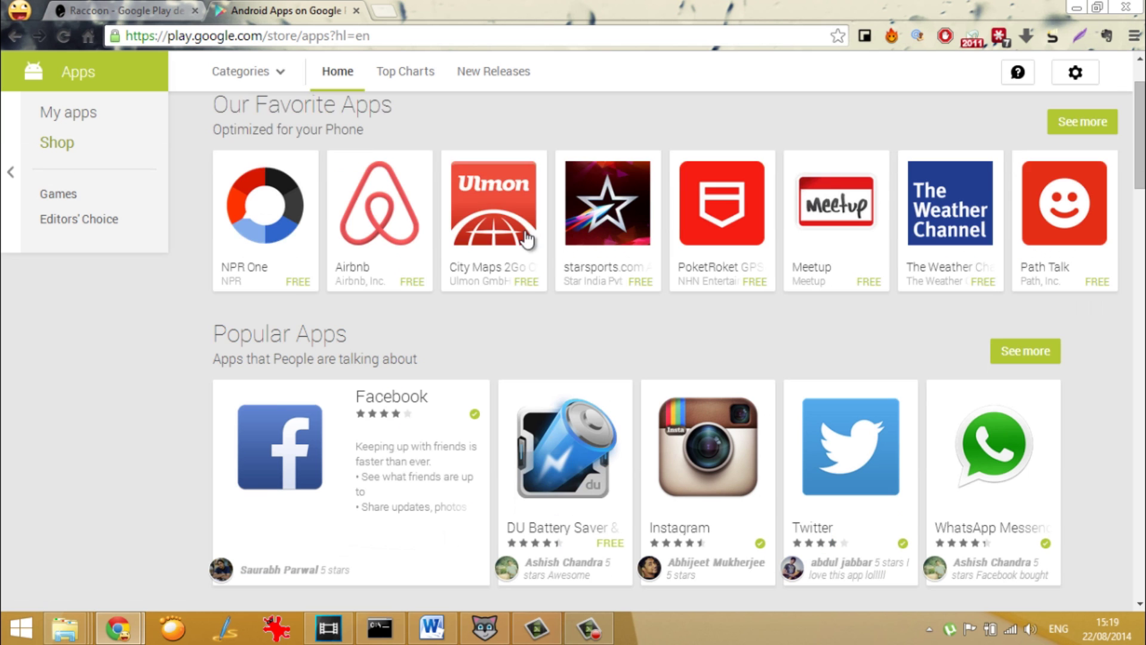
{"action": "scroll", "coordinate": [528, 236], "scroll_direction": "down", "scroll_amount": 1}
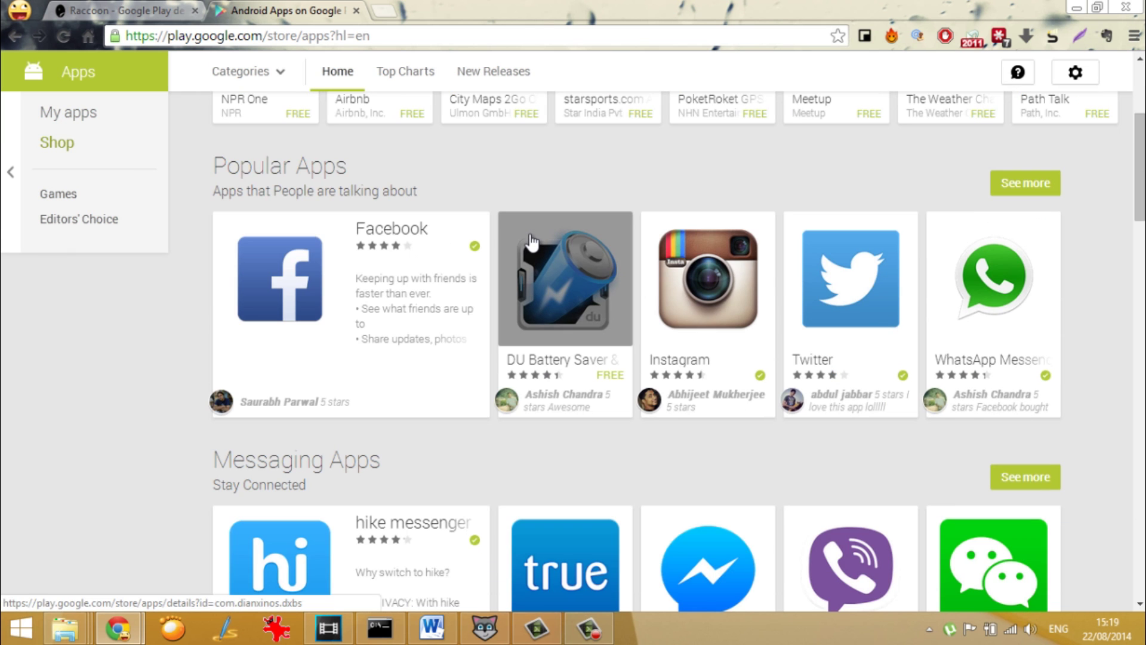
{"action": "scroll", "coordinate": [537, 259], "scroll_direction": "down", "scroll_amount": 1}
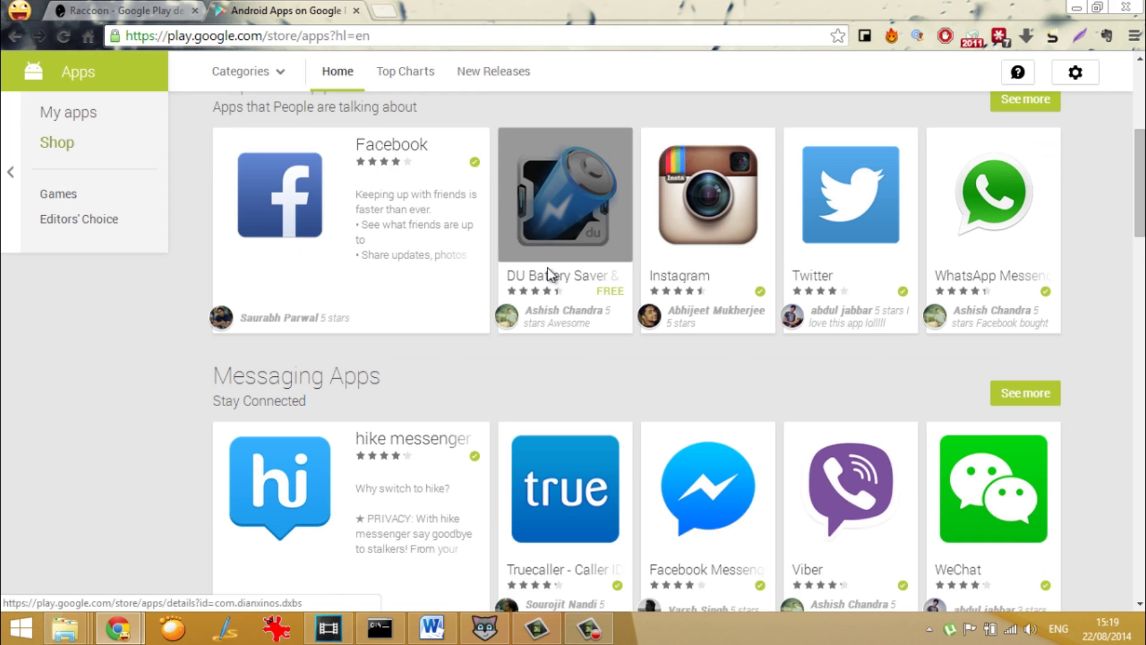
{"action": "scroll", "coordinate": [547, 269], "scroll_direction": "down", "scroll_amount": 1}
{"action": "scroll", "coordinate": [546, 270], "scroll_direction": "down", "scroll_amount": 1}
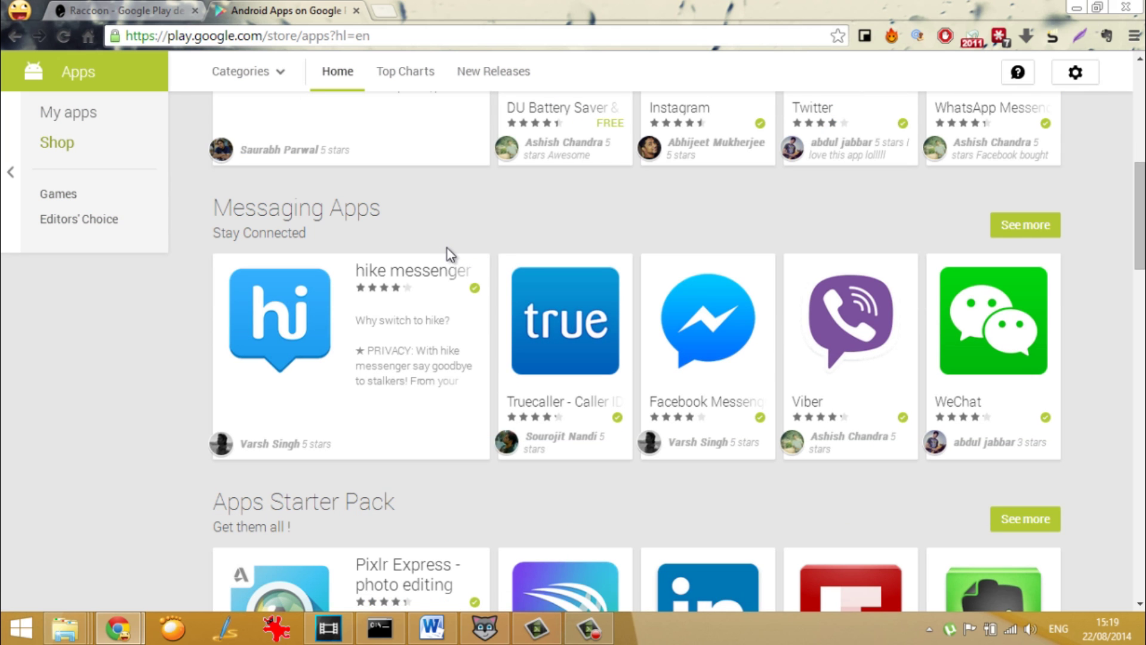
{"action": "scroll", "coordinate": [446, 253], "scroll_direction": "down", "scroll_amount": 3}
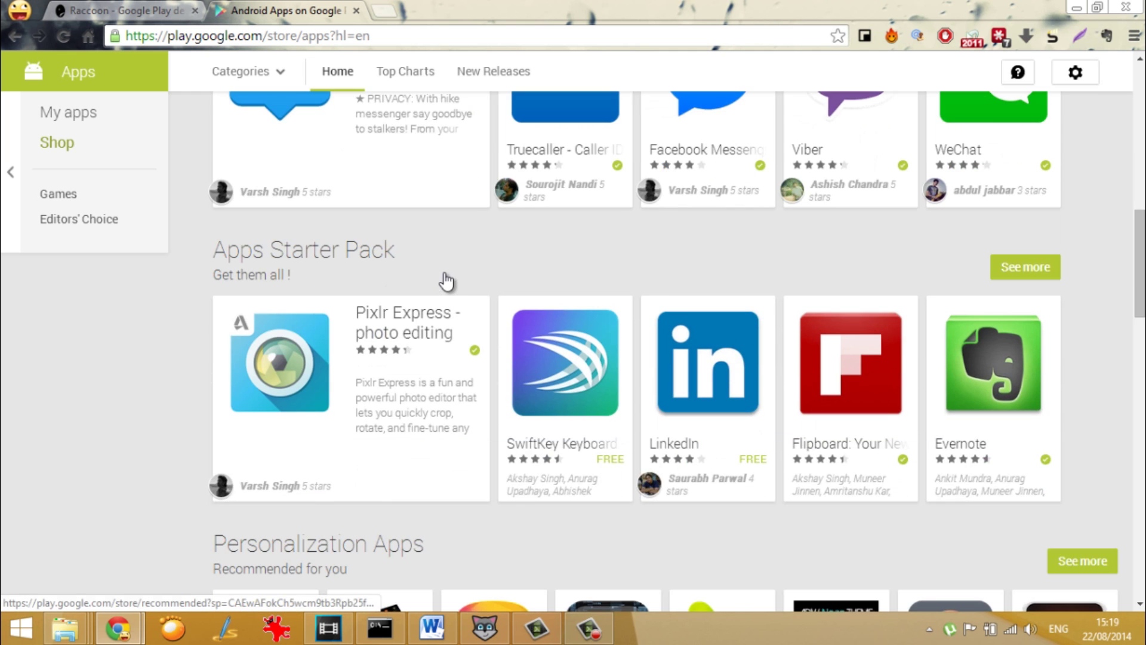
{"action": "scroll", "coordinate": [456, 281], "scroll_direction": "up", "scroll_amount": 6}
{"action": "scroll", "coordinate": [461, 284], "scroll_direction": "up", "scroll_amount": 3}
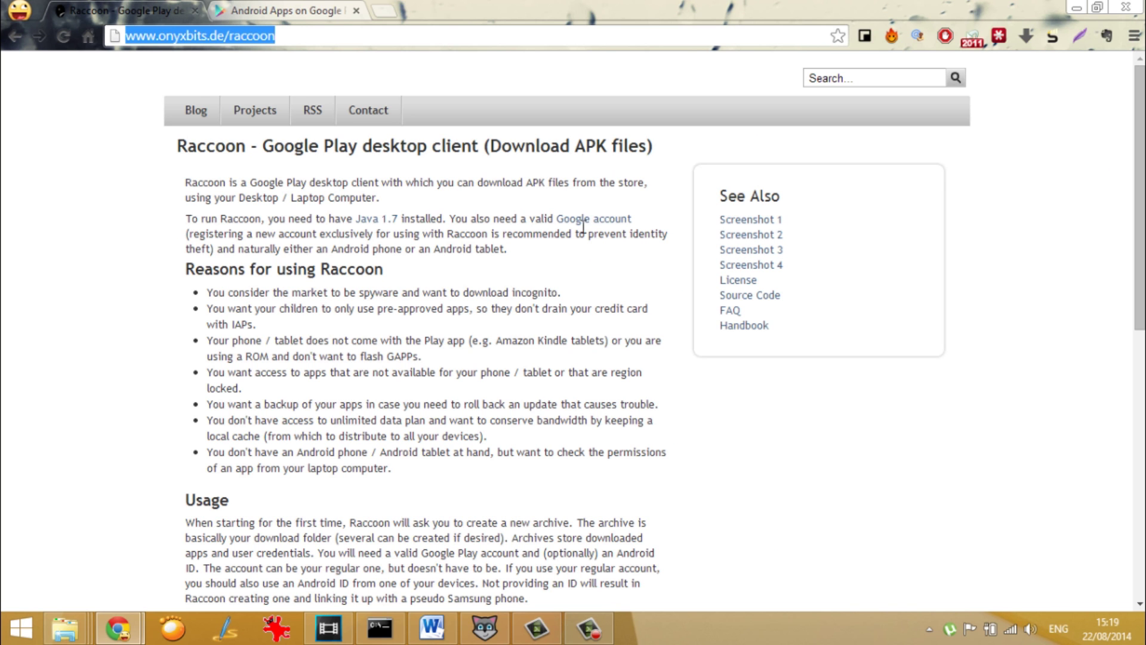
- Review the Raccoon page's client description and Download table
{"action": "left_click", "coordinate": [523, 213]}
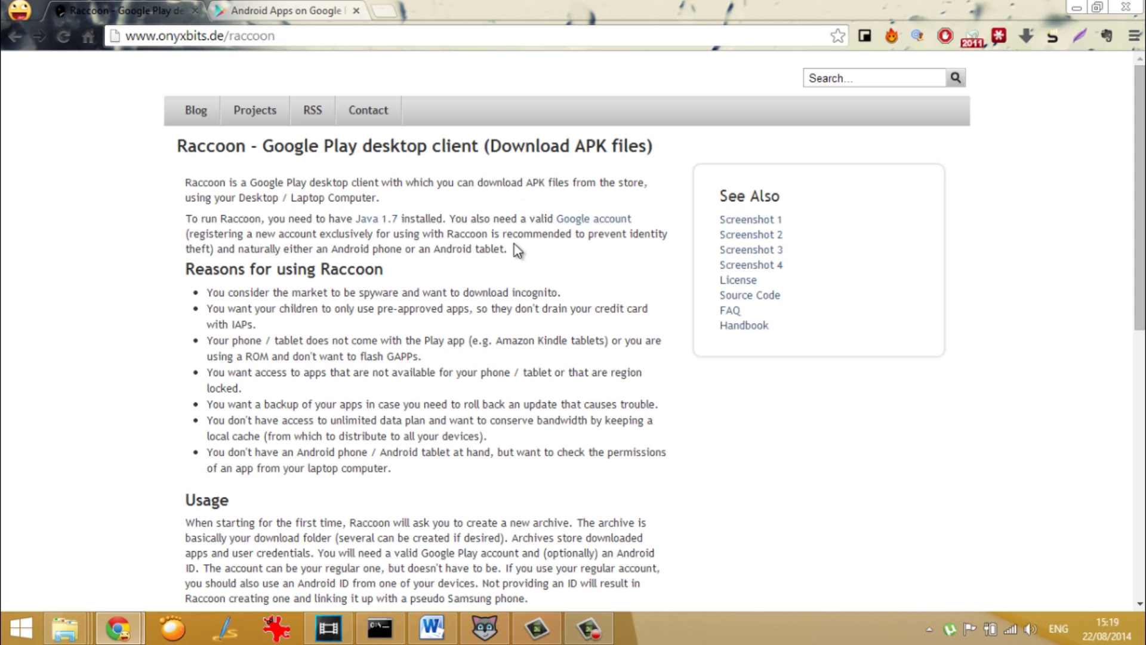
{"action": "scroll", "coordinate": [517, 252], "scroll_direction": "down", "scroll_amount": 1}
{"action": "scroll", "coordinate": [525, 256], "scroll_direction": "down", "scroll_amount": 2}
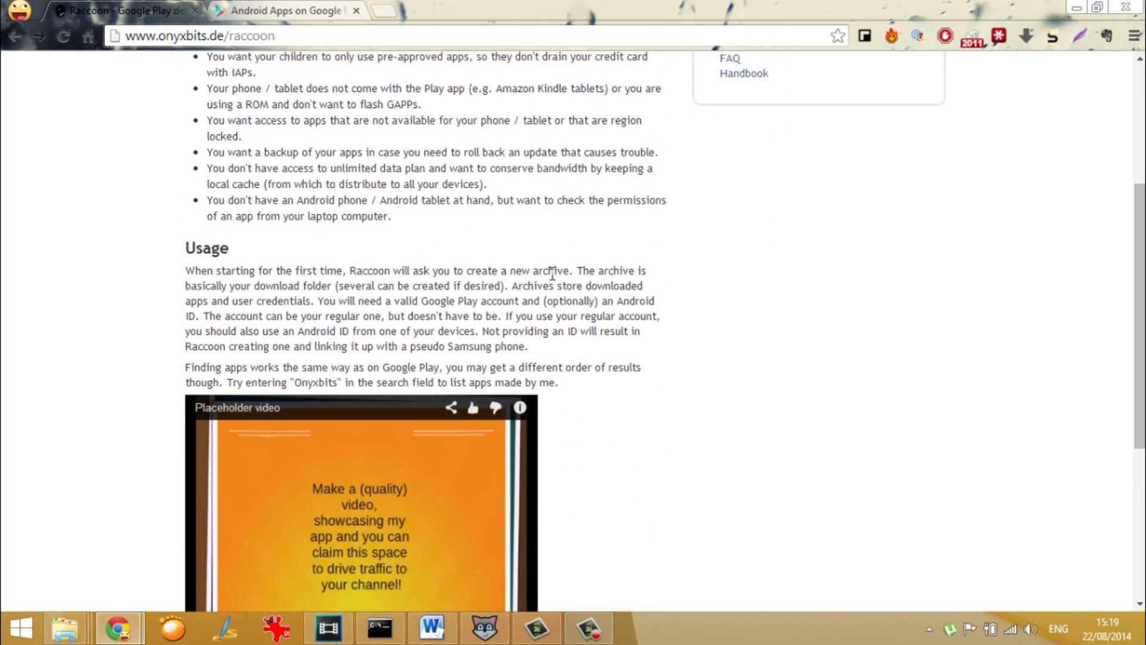
{"action": "scroll", "coordinate": [545, 277], "scroll_direction": "up", "scroll_amount": 2}
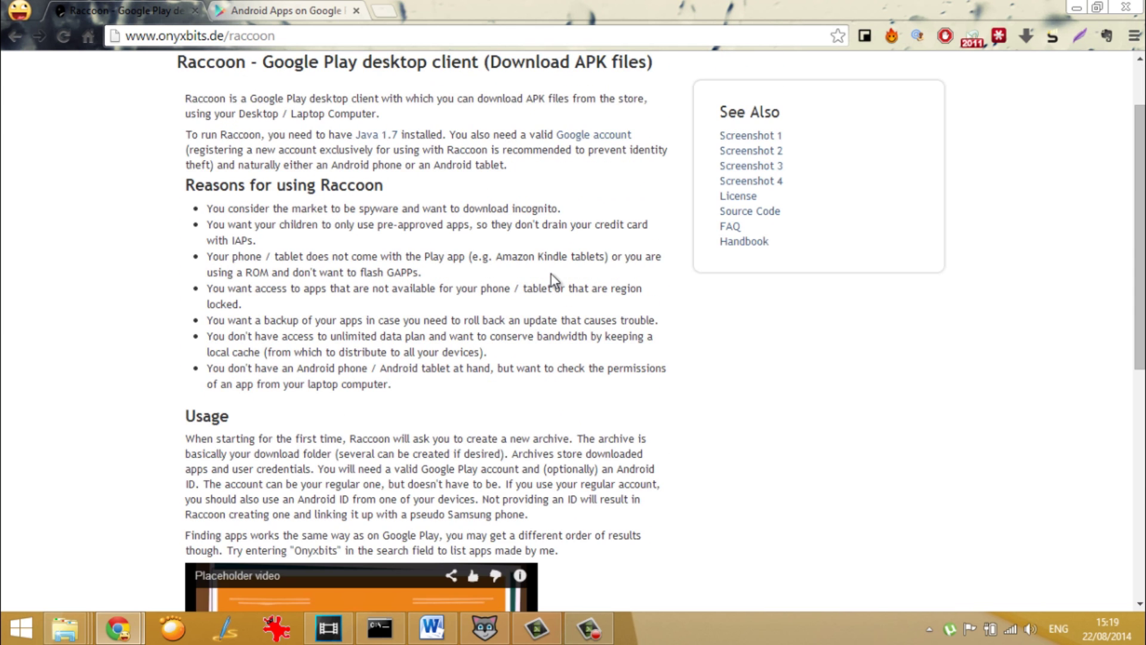
{"action": "scroll", "coordinate": [553, 280], "scroll_direction": "down", "scroll_amount": 2}
{"action": "scroll", "coordinate": [552, 280], "scroll_direction": "up", "scroll_amount": 2}
{"action": "scroll", "coordinate": [558, 297], "scroll_direction": "down", "scroll_amount": 5}
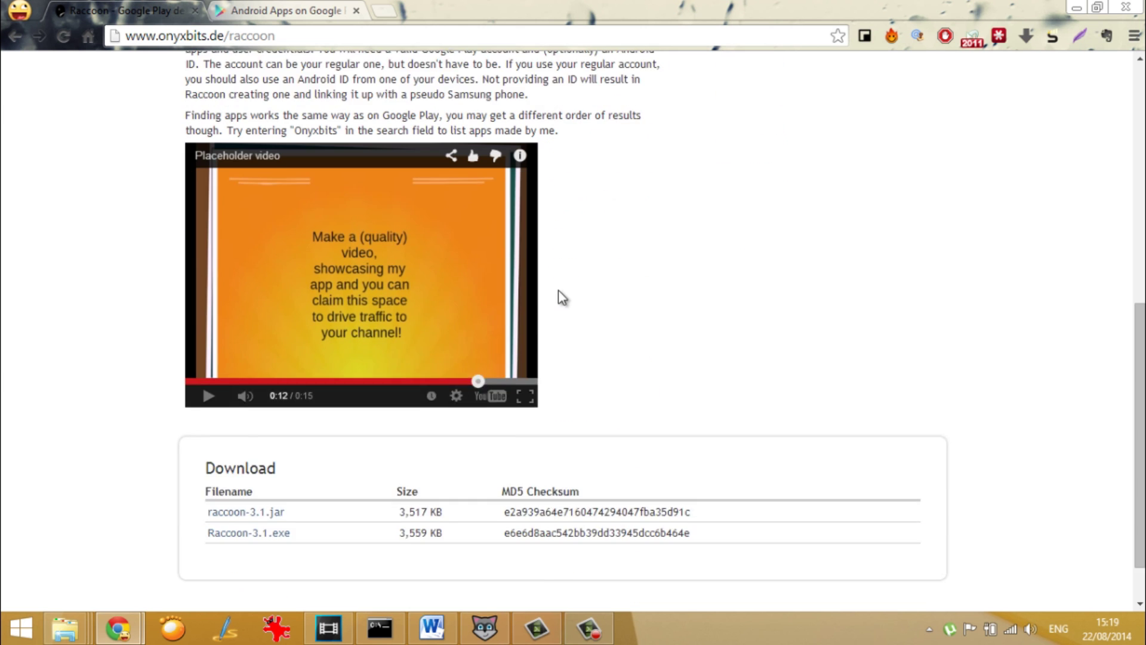
{"action": "scroll", "coordinate": [462, 391], "scroll_direction": "down", "scroll_amount": 1}
{"action": "scroll", "coordinate": [346, 456], "scroll_direction": "up", "scroll_amount": 2}
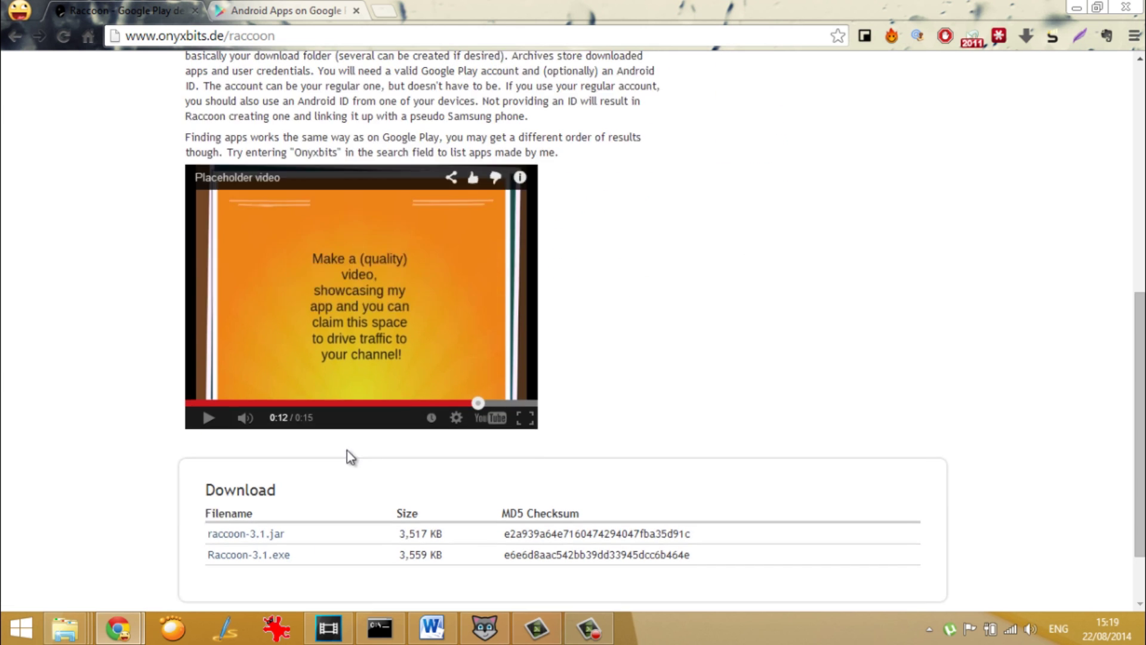
{"action": "scroll", "coordinate": [355, 445], "scroll_direction": "up", "scroll_amount": 4}
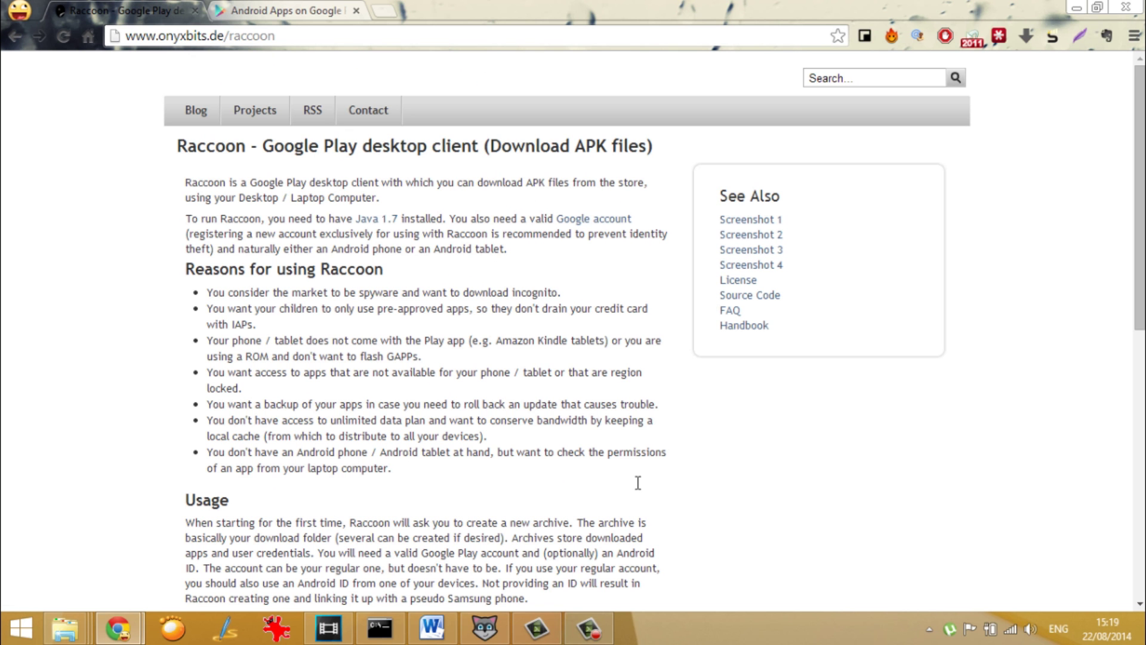
- Log in to Raccoon with the Google account so the default archive loads with zero stored apps
{"action": "left_click", "coordinate": [490, 629]}
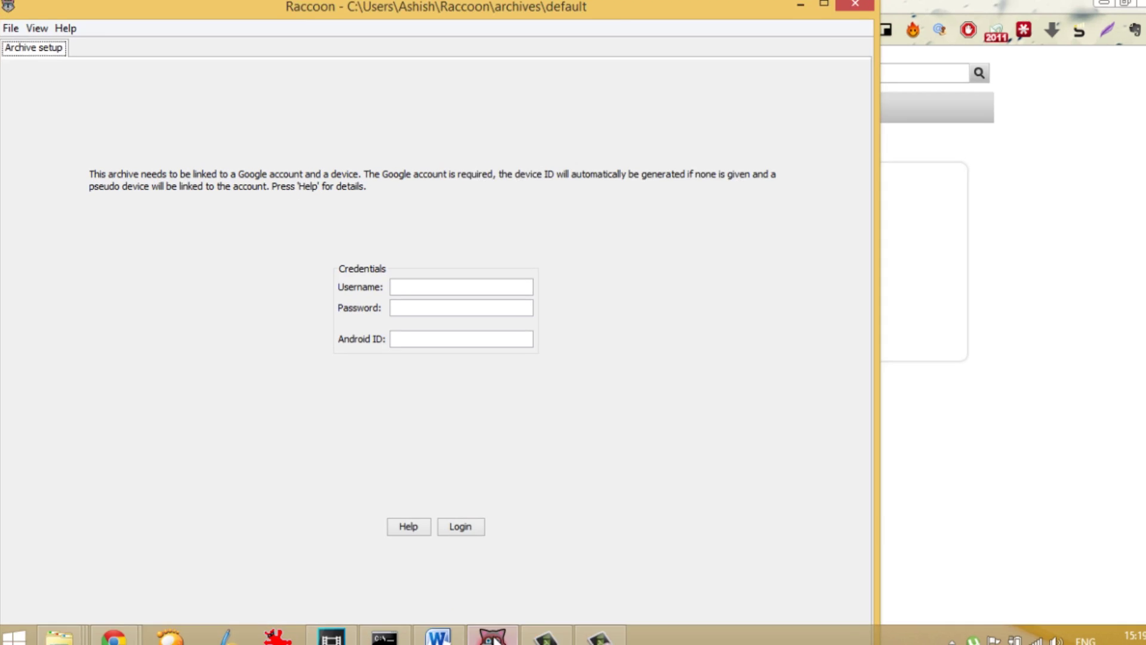
{"action": "mouse_move", "coordinate": [744, 98]}
{"action": "left_mouse_down"}
{"action": "mouse_move", "coordinate": [791, 131]}
{"action": "mouse_move", "coordinate": [875, 36]}
{"action": "left_mouse_up"}
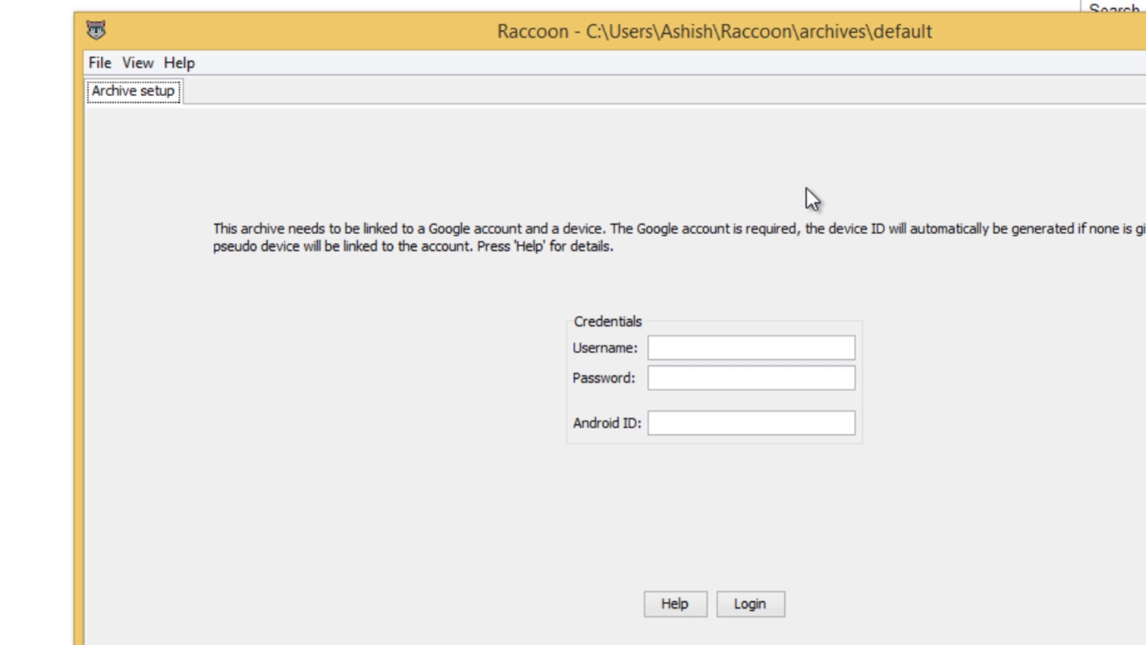
{"action": "left_click", "coordinate": [674, 347]}
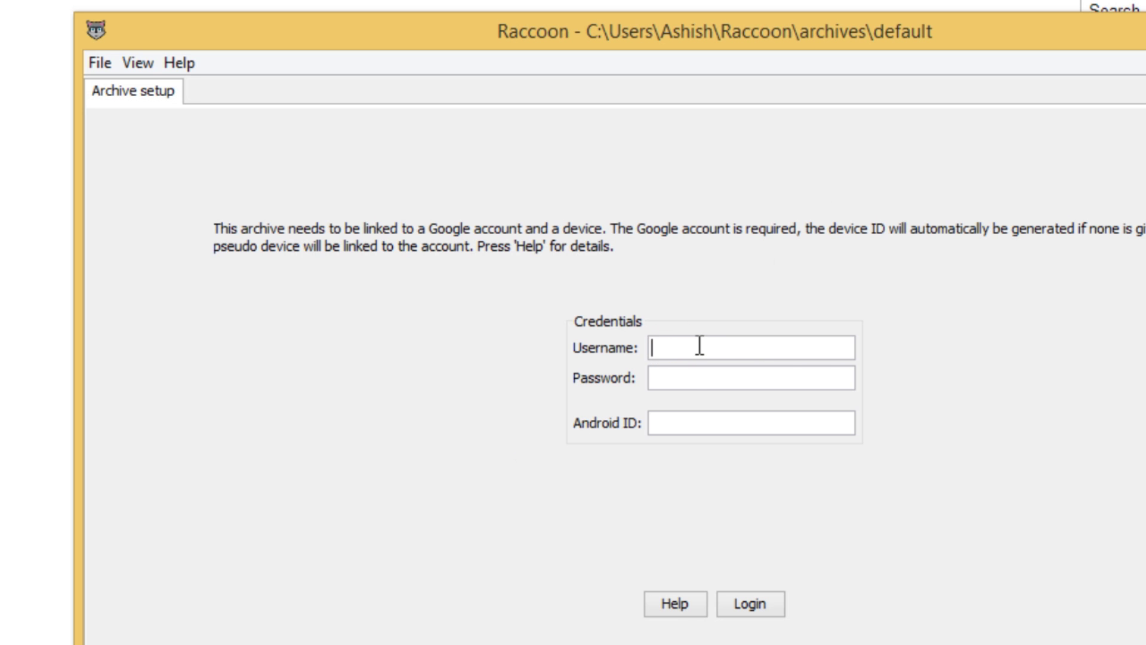
{"action": "left_click", "coordinate": [697, 344]}
{"action": "left_click", "coordinate": [694, 374]}
{"action": "type", "text": "GT"}
{"action": "type", "text": ".Test@"}
{"action": "key", "text": "BackSpace"}
{"action": "type", "text": ".acc"}
{"action": "key", "text": "Tab"}
{"action": "type", "text": "••••••••••"}
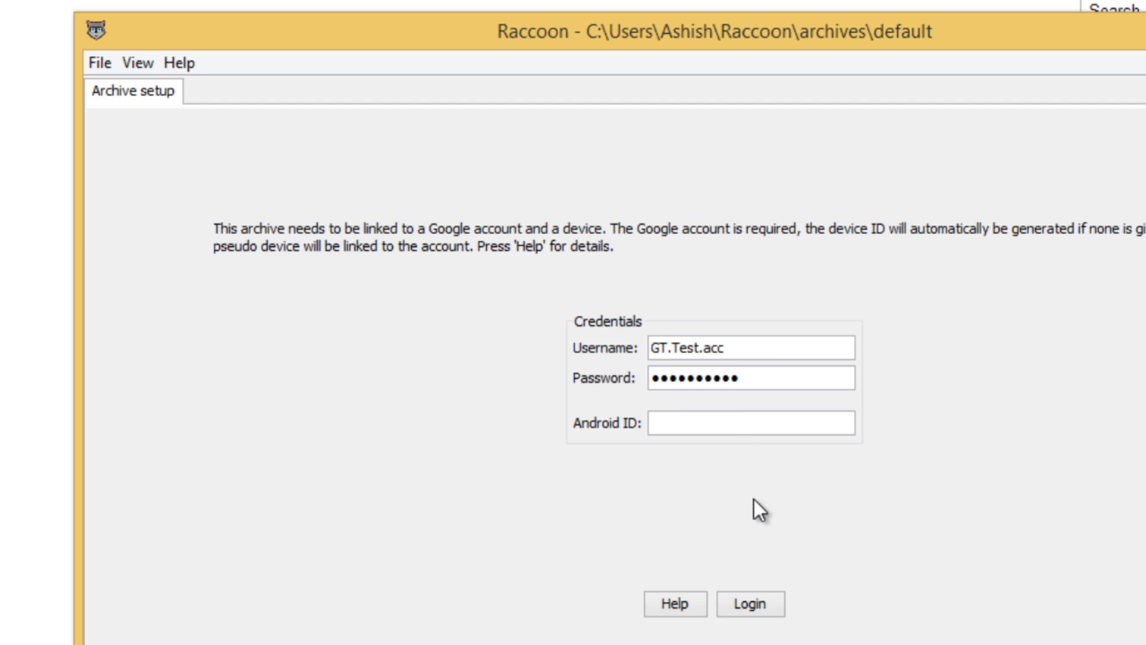
{"action": "left_click", "coordinate": [741, 597]}
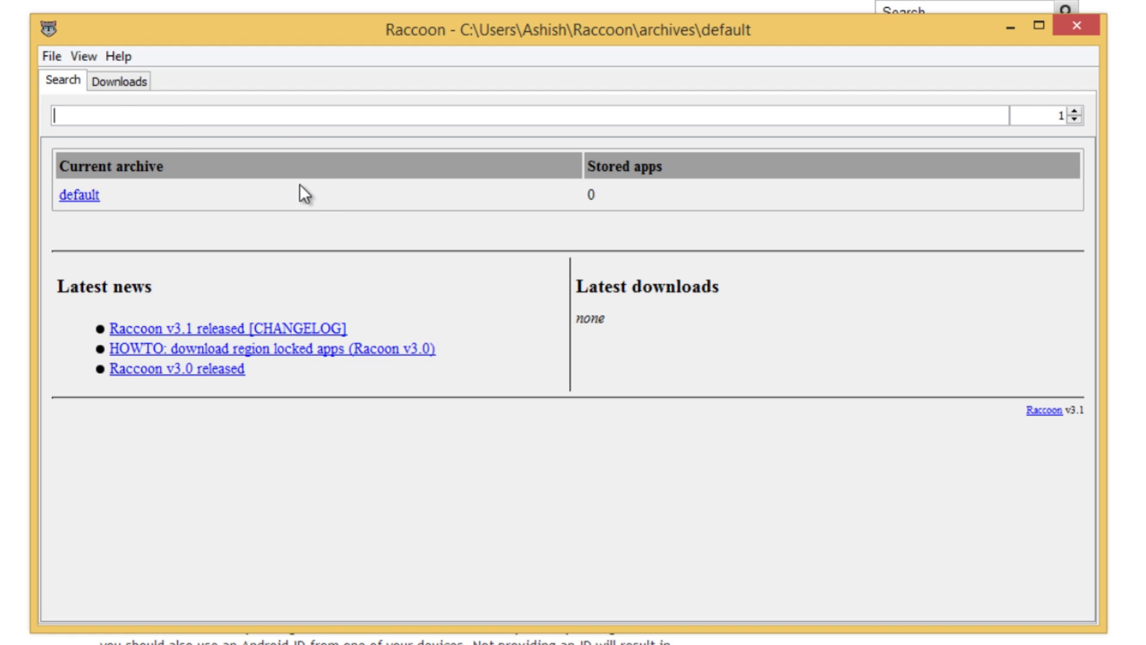
- Search Raccoon for 'Facebook' to list the Facebook app and related results
{"action": "left_click", "coordinate": [167, 115]}
{"action": "left_click", "coordinate": [560, 115]}
{"action": "type", "text": "Facebook"}
{"action": "key", "text": "Return"}
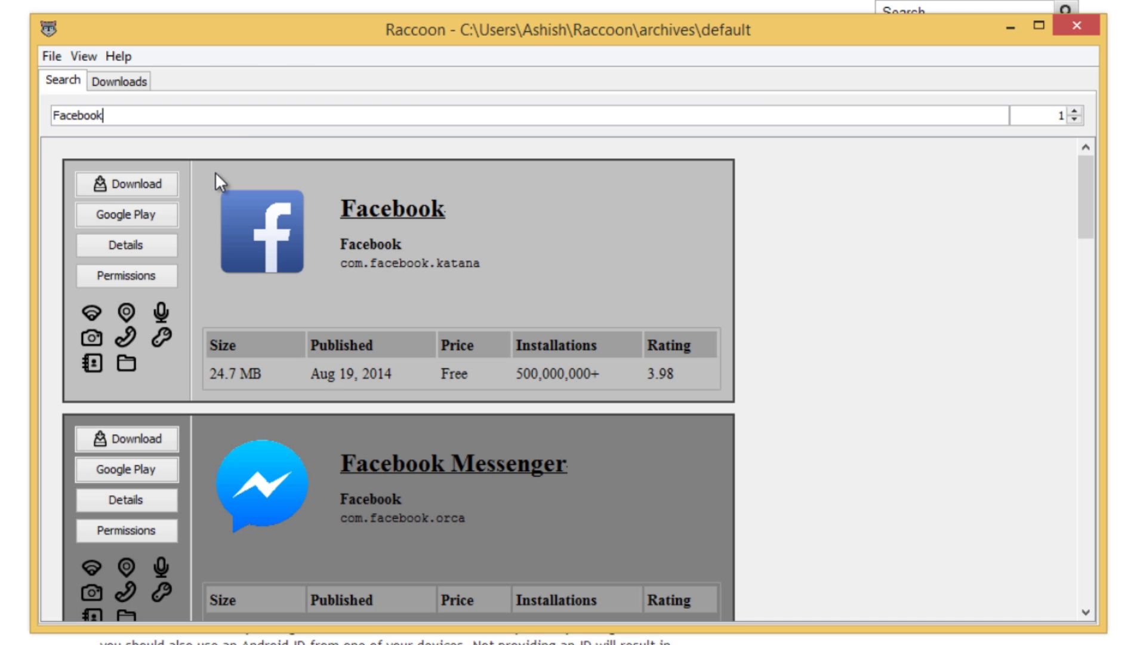
{"action": "mouse_move", "coordinate": [1083, 192]}
{"action": "left_mouse_down"}
{"action": "mouse_move", "coordinate": [1087, 538]}
{"action": "mouse_move", "coordinate": [1095, 153]}
{"action": "left_mouse_up"}
- Download the Facebook APK, review its description and permissions, and check the download shows Complete
{"action": "left_click", "coordinate": [144, 182]}
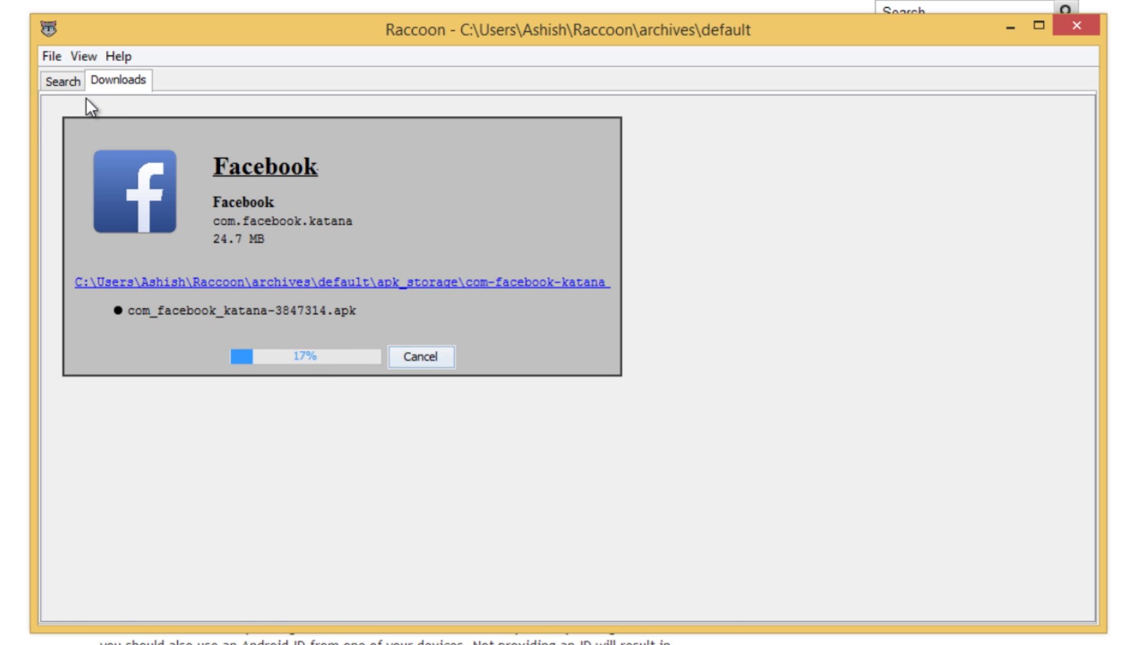
{"action": "left_click", "coordinate": [76, 83]}
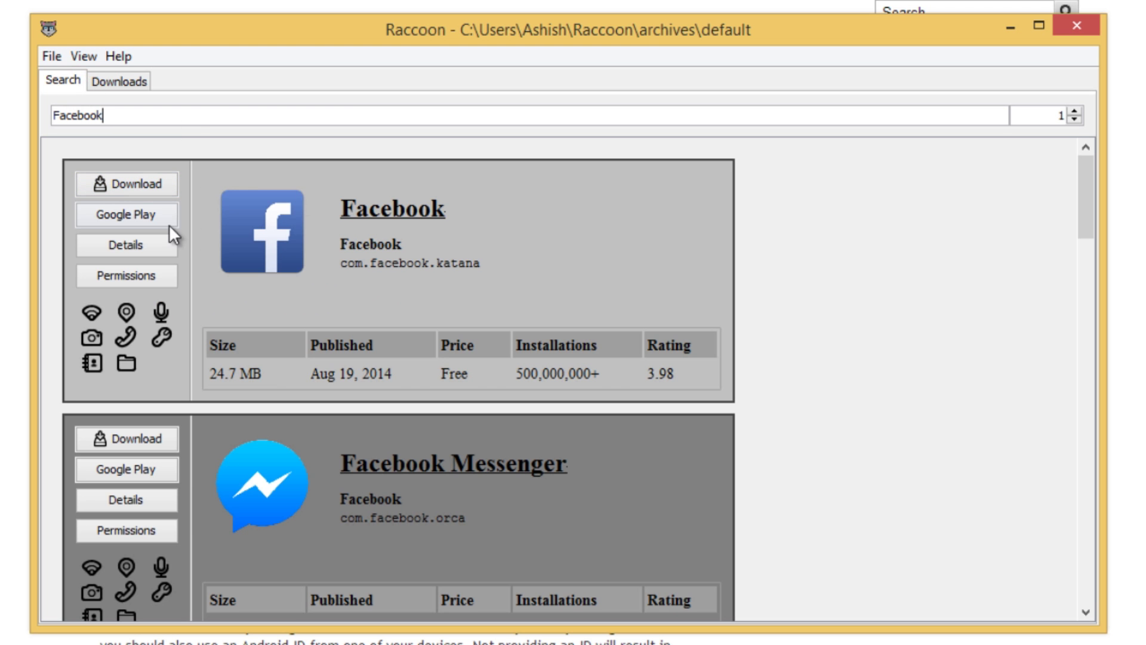
{"action": "scroll", "coordinate": [118, 218], "scroll_direction": "down", "scroll_amount": 1}
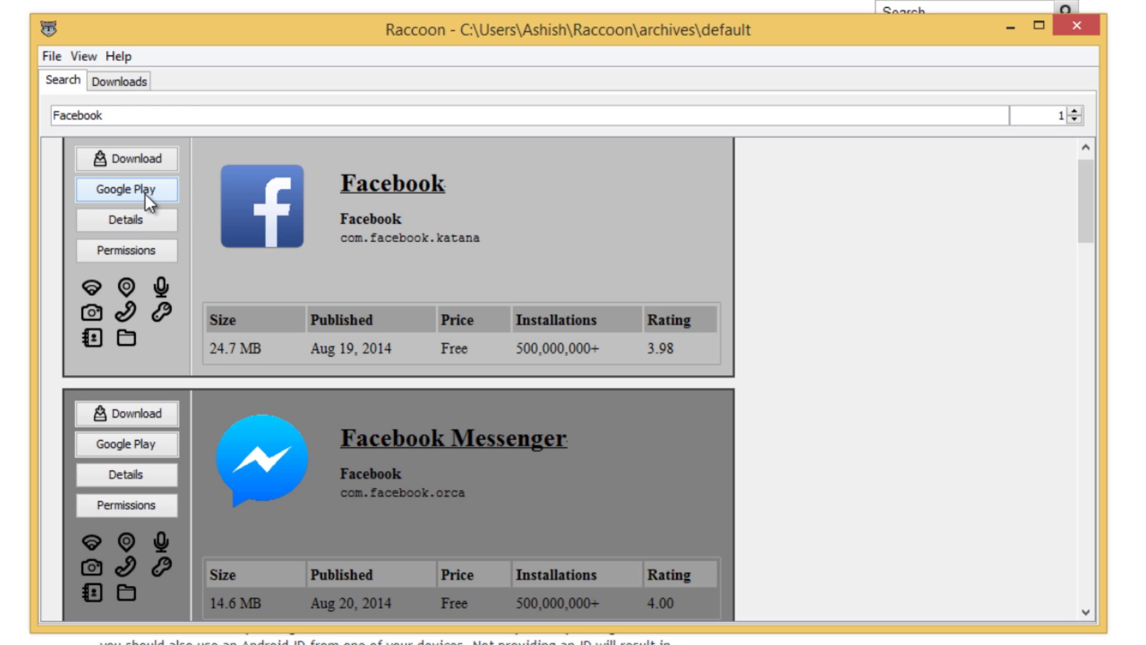
{"action": "left_click", "coordinate": [137, 223]}
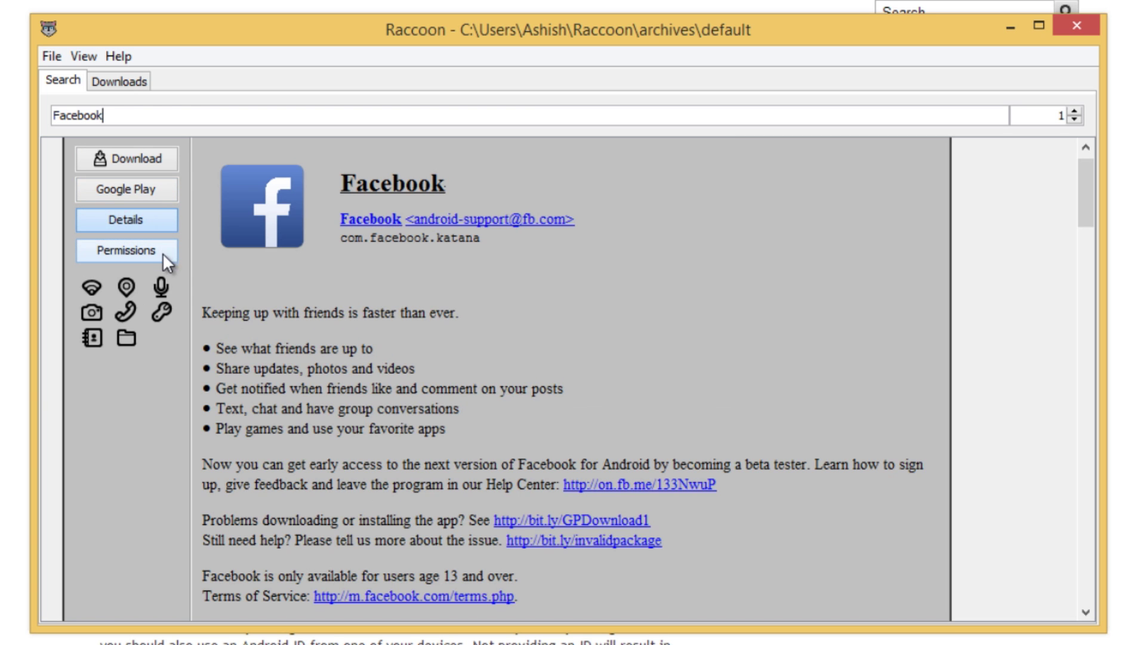
{"action": "scroll", "coordinate": [342, 321], "scroll_direction": "down", "scroll_amount": 3}
{"action": "scroll", "coordinate": [343, 322], "scroll_direction": "up", "scroll_amount": 2}
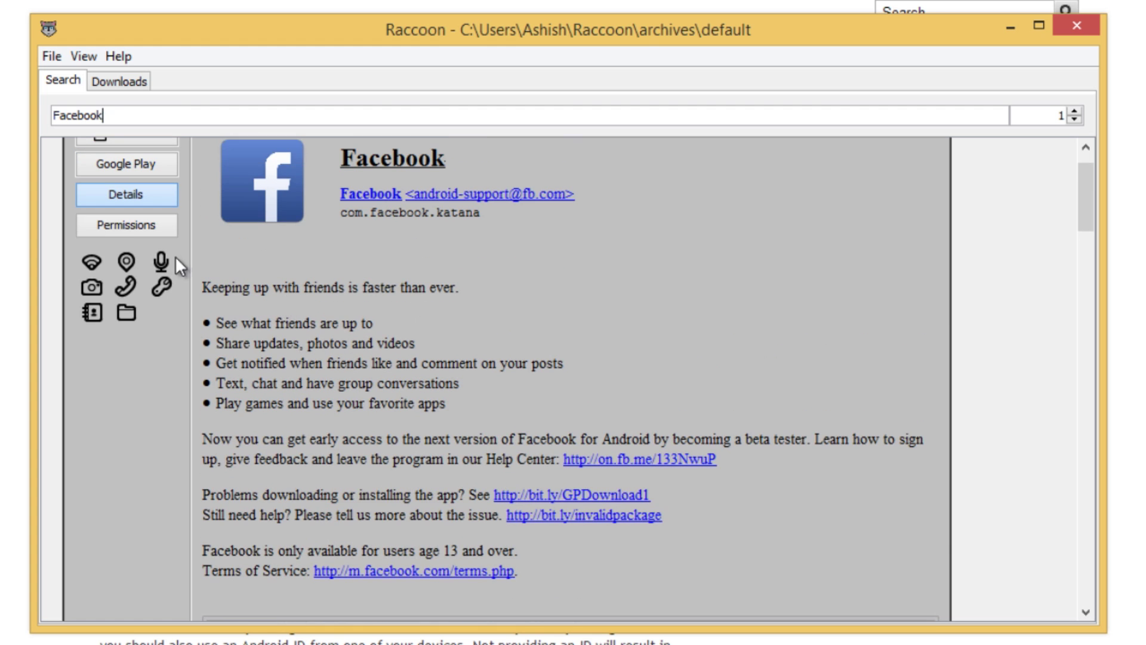
{"action": "left_click", "coordinate": [130, 225]}
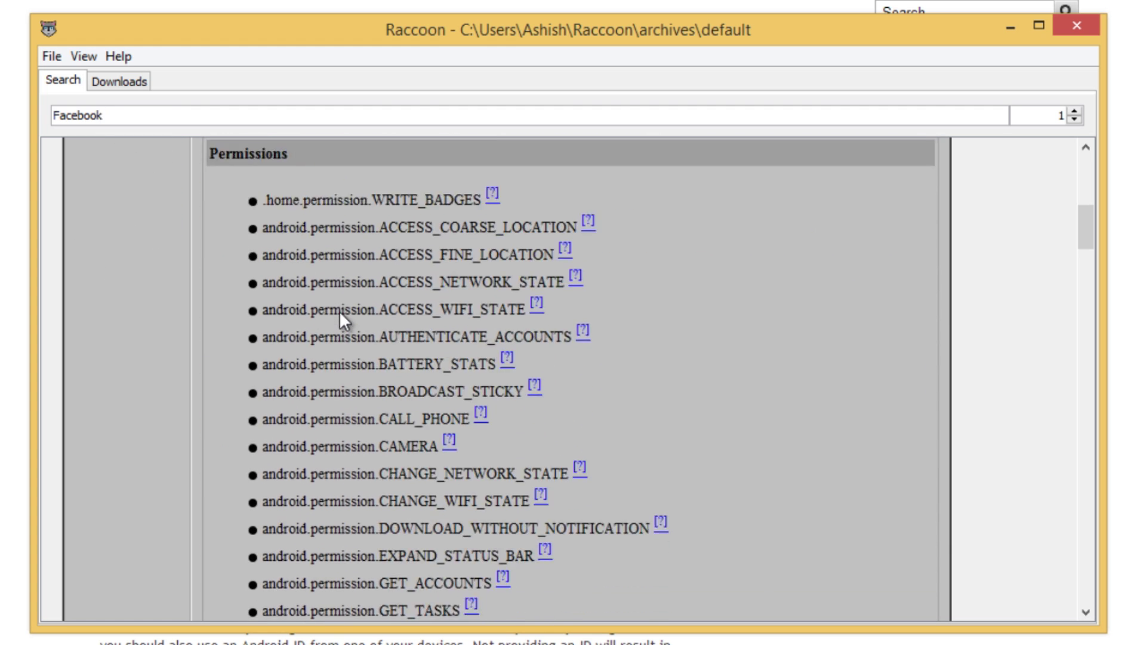
{"action": "scroll", "coordinate": [339, 311], "scroll_direction": "down", "scroll_amount": 10}
{"action": "scroll", "coordinate": [363, 313], "scroll_direction": "up", "scroll_amount": 10}
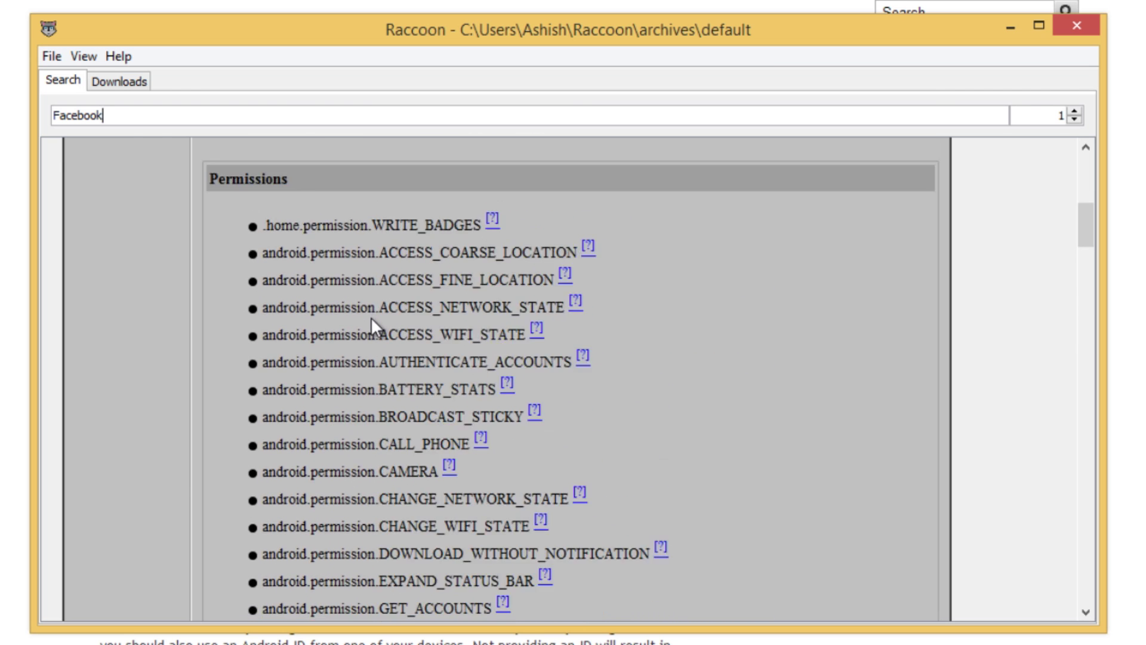
{"action": "scroll", "coordinate": [371, 317], "scroll_direction": "up", "scroll_amount": 5}
{"action": "left_click", "coordinate": [135, 85]}
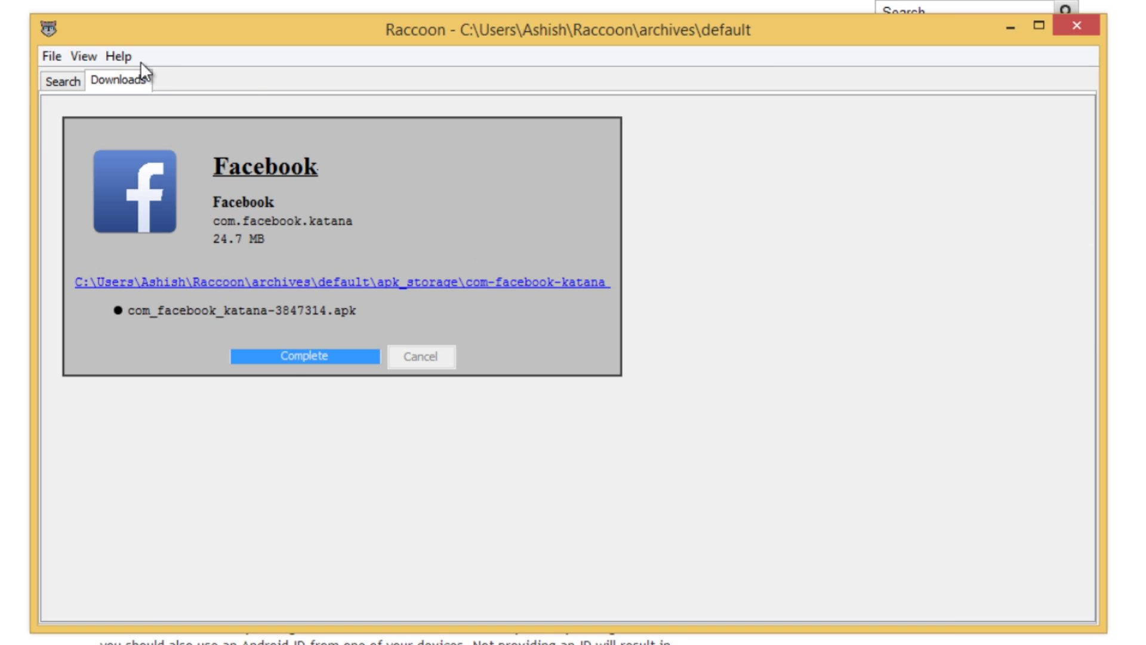
- Open the apk_storage folder and select com_facebook_katana-3847314.apk in File Explorer
{"action": "left_click", "coordinate": [307, 285]}
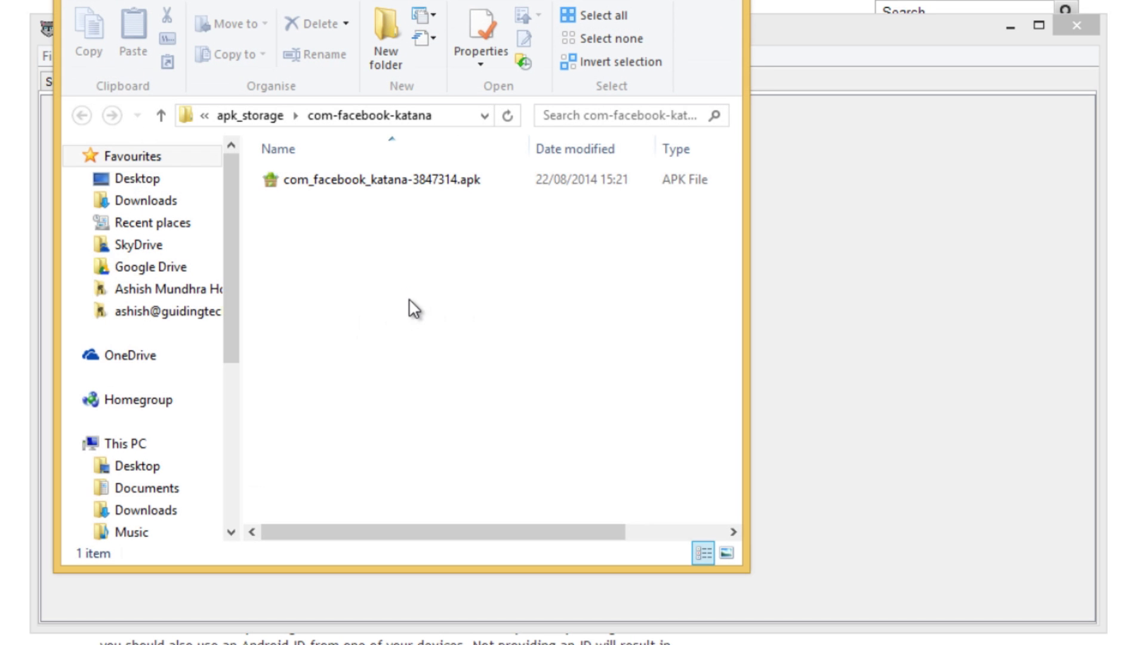
{"action": "left_click", "coordinate": [355, 178]}
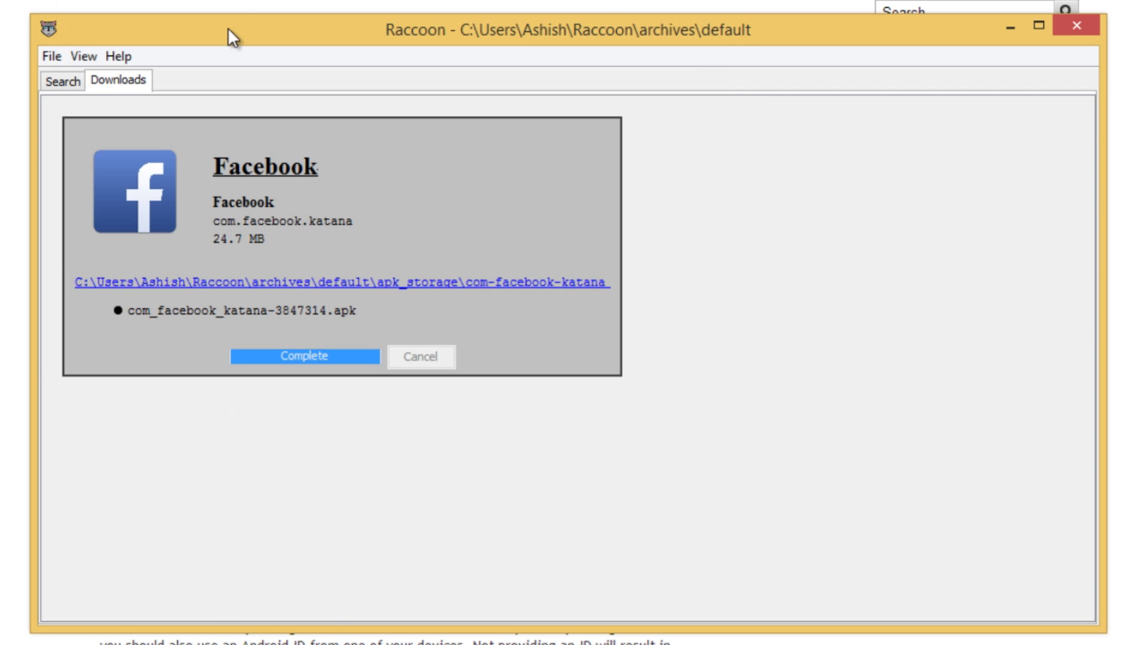
- Recheck Facebook's permission list, then confirm the 24.7 MB APK download is complete
{"action": "left_click", "coordinate": [61, 80]}
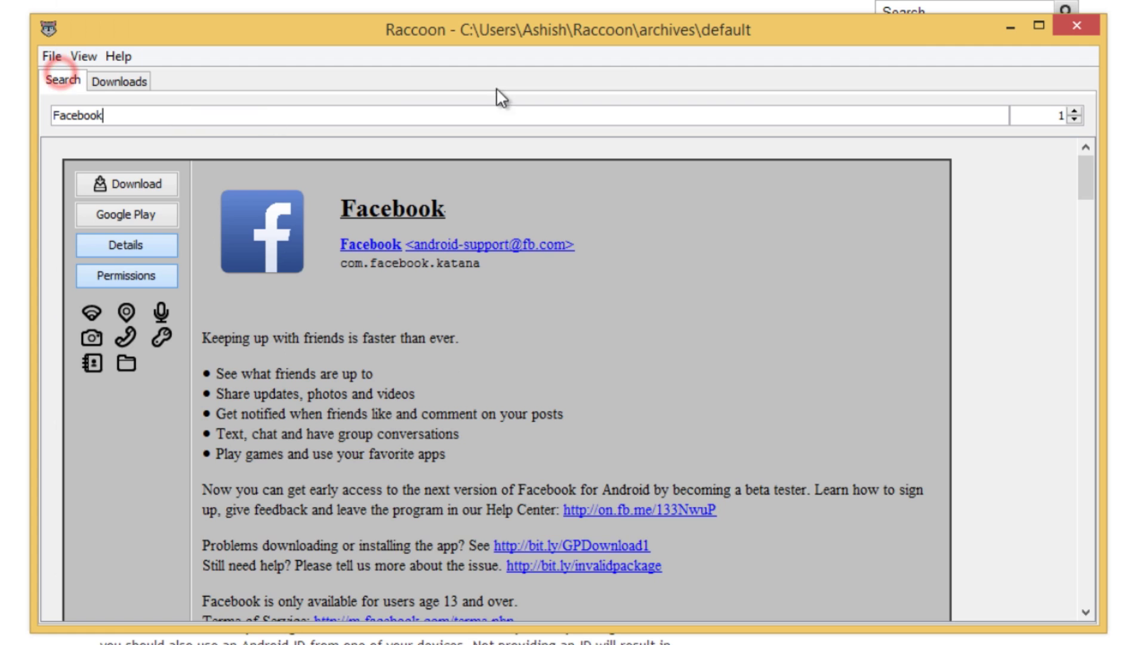
{"action": "scroll", "coordinate": [586, 212], "scroll_direction": "down", "scroll_amount": 5}
{"action": "scroll", "coordinate": [588, 213], "scroll_direction": "down", "scroll_amount": 10}
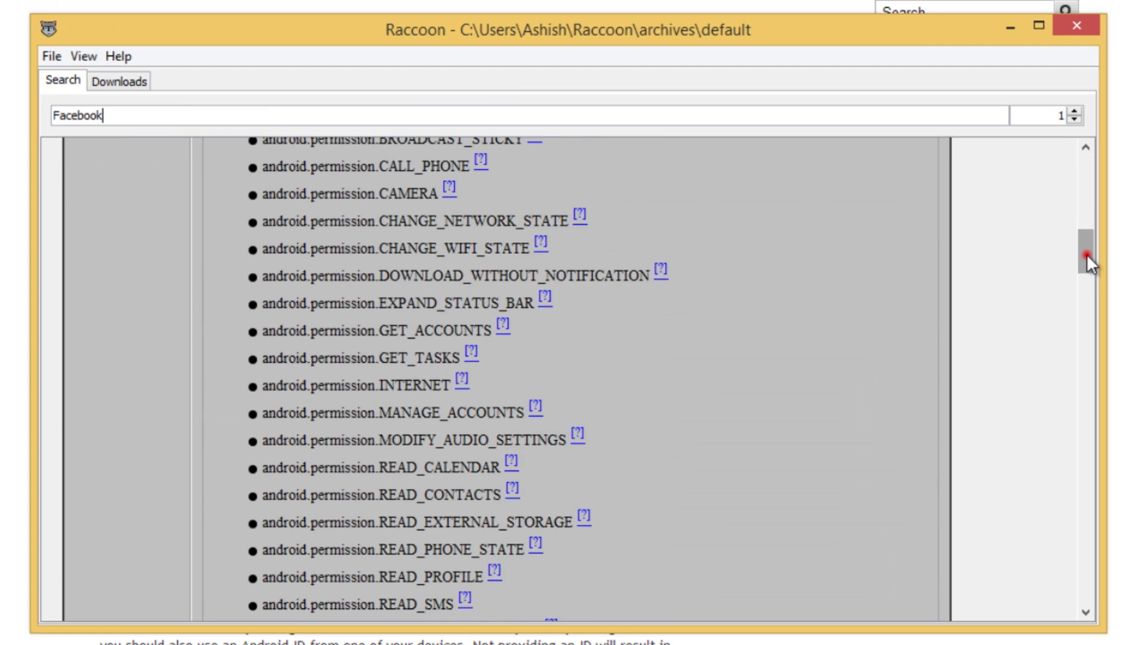
{"action": "left_click_drag", "start_coordinate": [1086, 254], "coordinate": [1086, 158]}
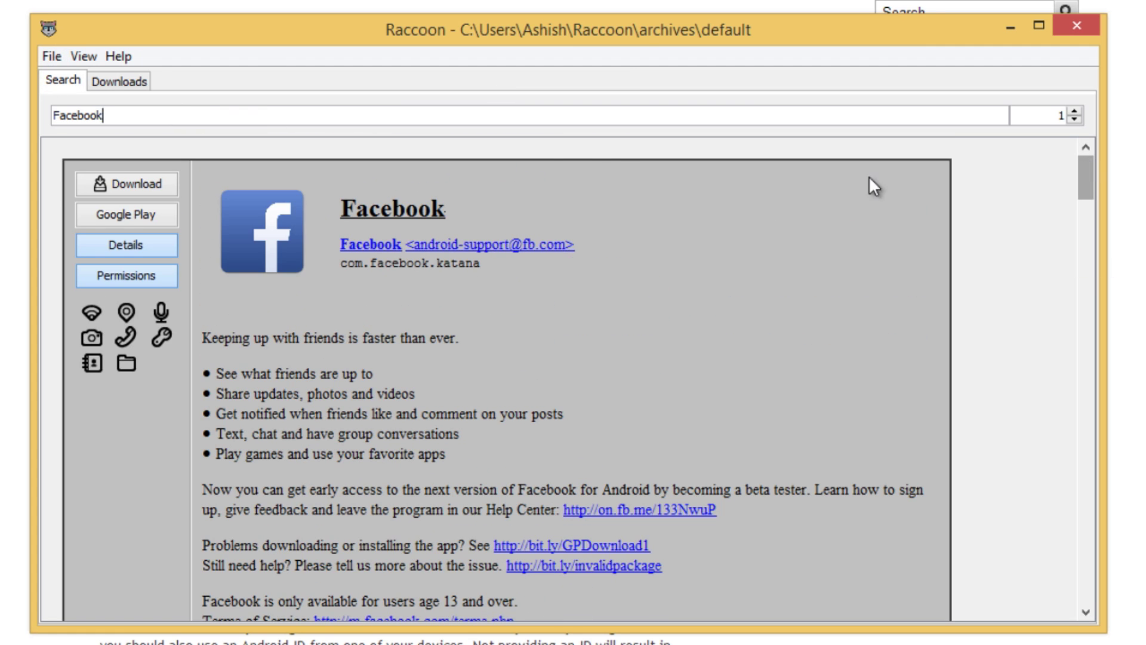
{"action": "double_click", "coordinate": [535, 120]}
{"action": "left_click", "coordinate": [534, 124]}
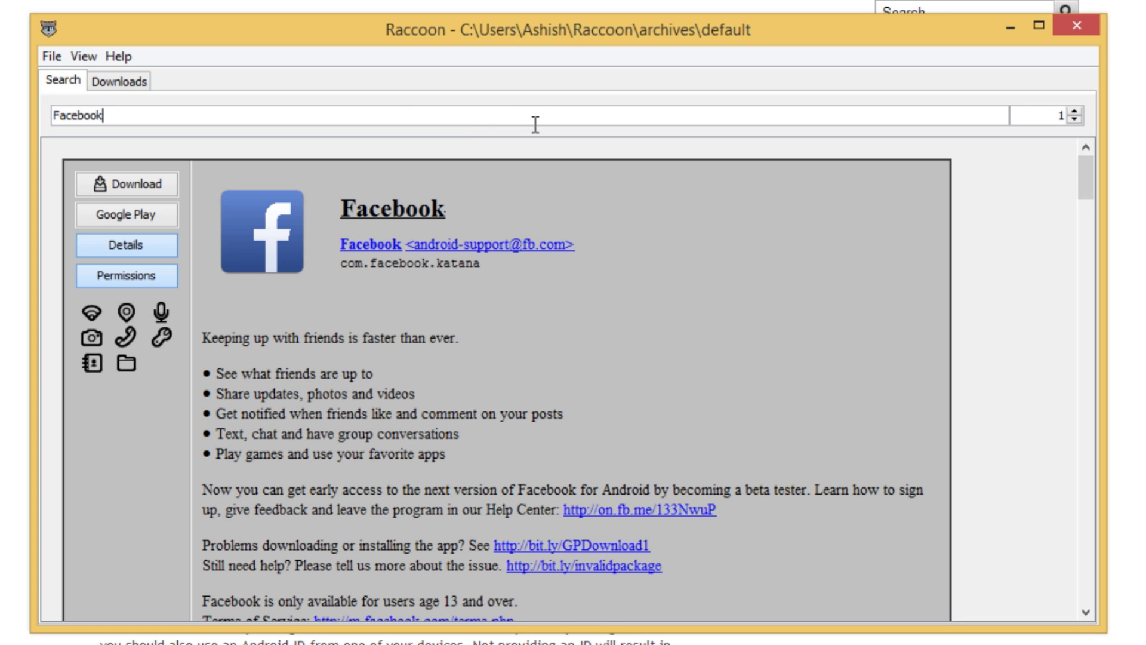
{"action": "left_click", "coordinate": [141, 84]}
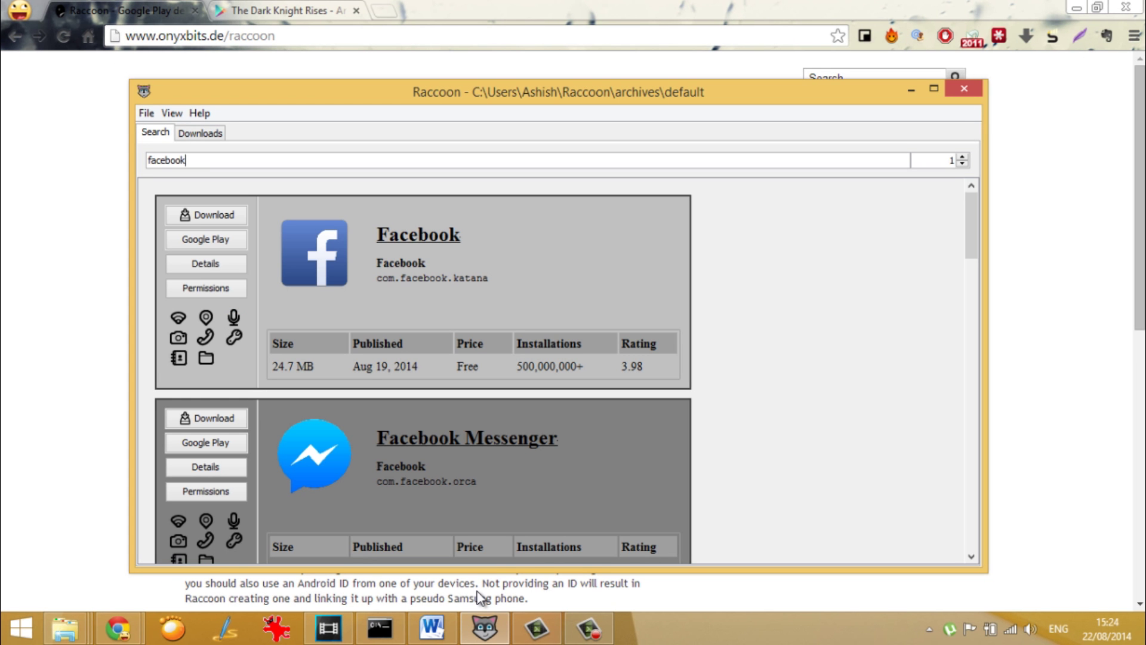
{"action": "scroll", "coordinate": [481, 597], "scroll_direction": "down", "scroll_amount": 5}
{"action": "scroll", "coordinate": [480, 598], "scroll_direction": "down", "scroll_amount": 4}
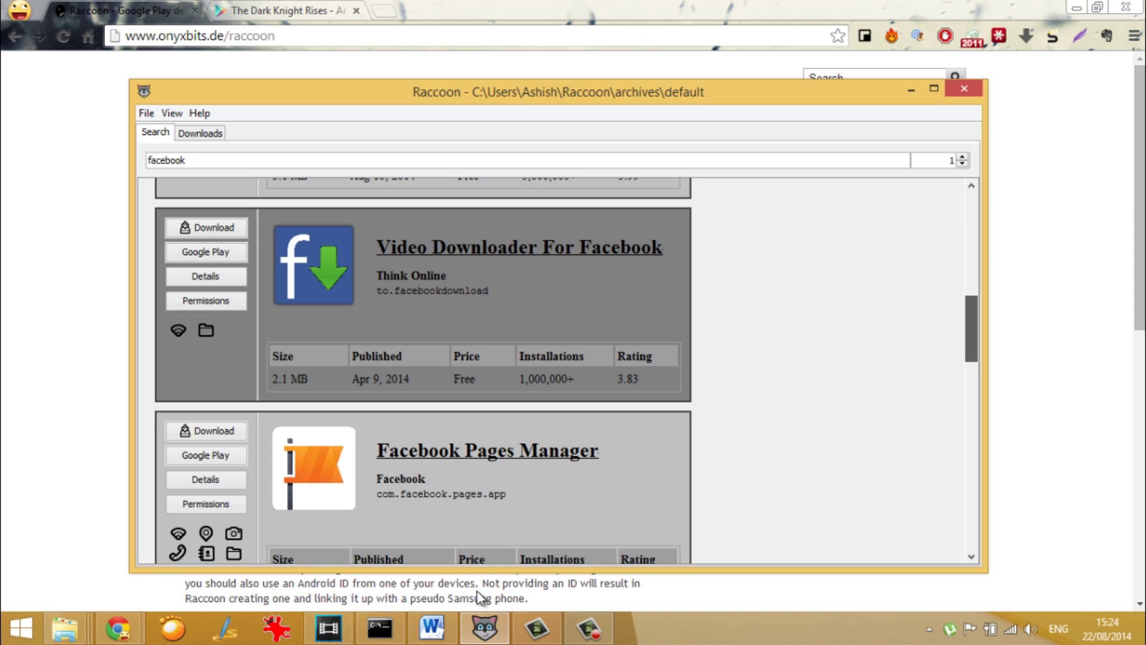
{"action": "scroll", "coordinate": [481, 598], "scroll_direction": "up", "scroll_amount": 3}
{"action": "scroll", "coordinate": [480, 598], "scroll_direction": "up", "scroll_amount": 6}
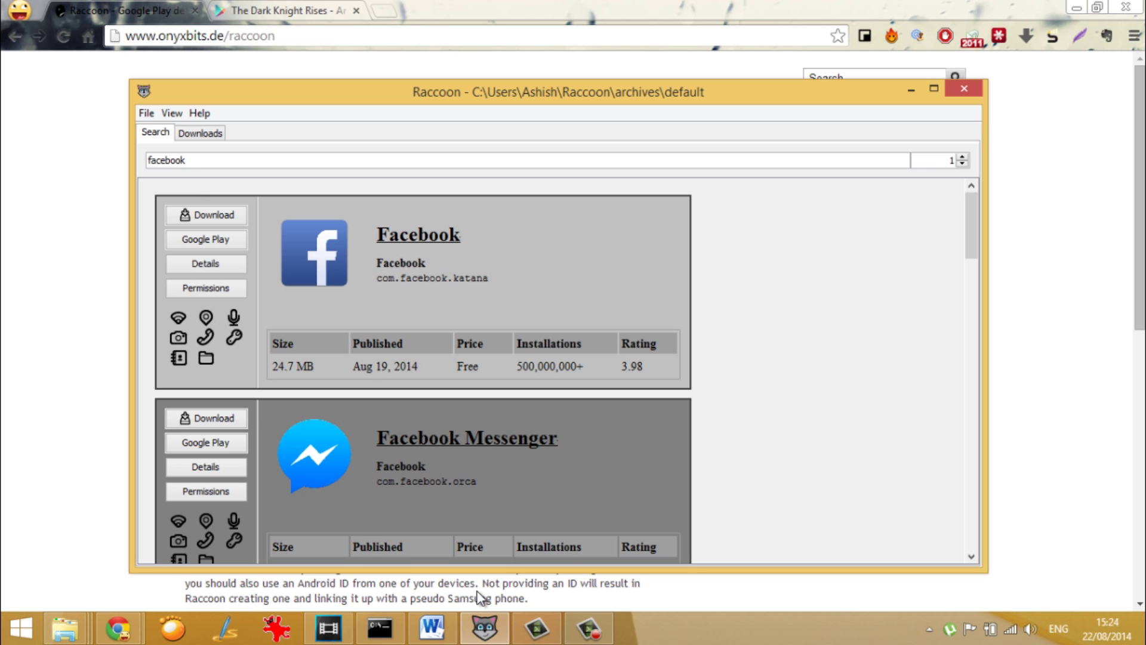
{"action": "scroll", "coordinate": [481, 597], "scroll_direction": "down", "scroll_amount": 1}
{"action": "scroll", "coordinate": [481, 598], "scroll_direction": "down", "scroll_amount": 1}
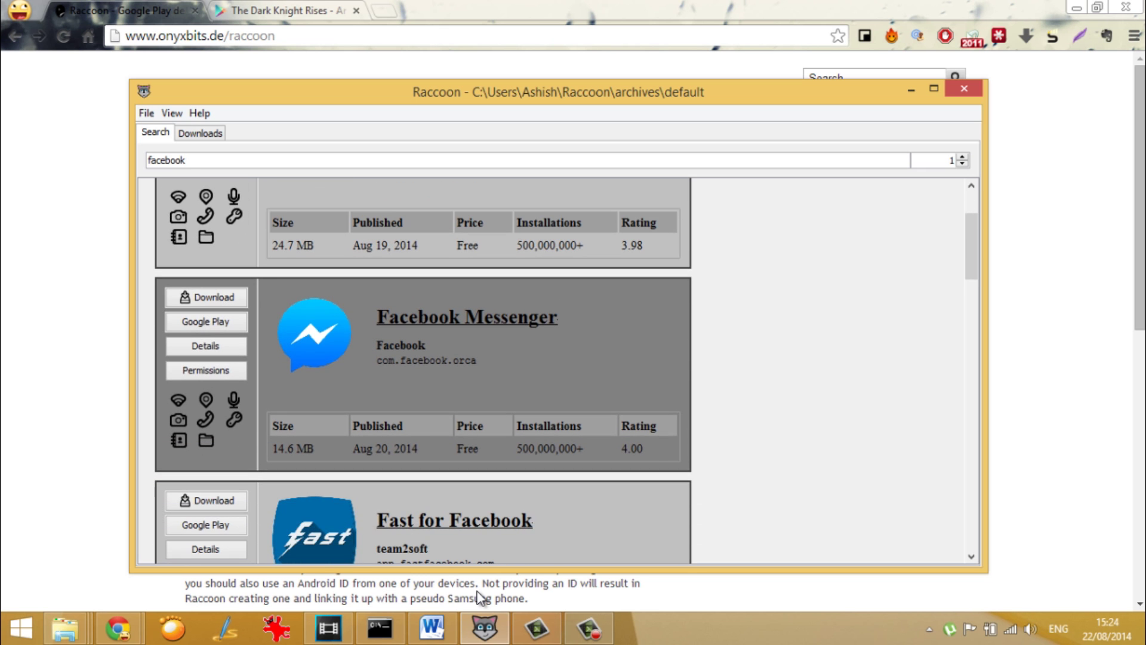